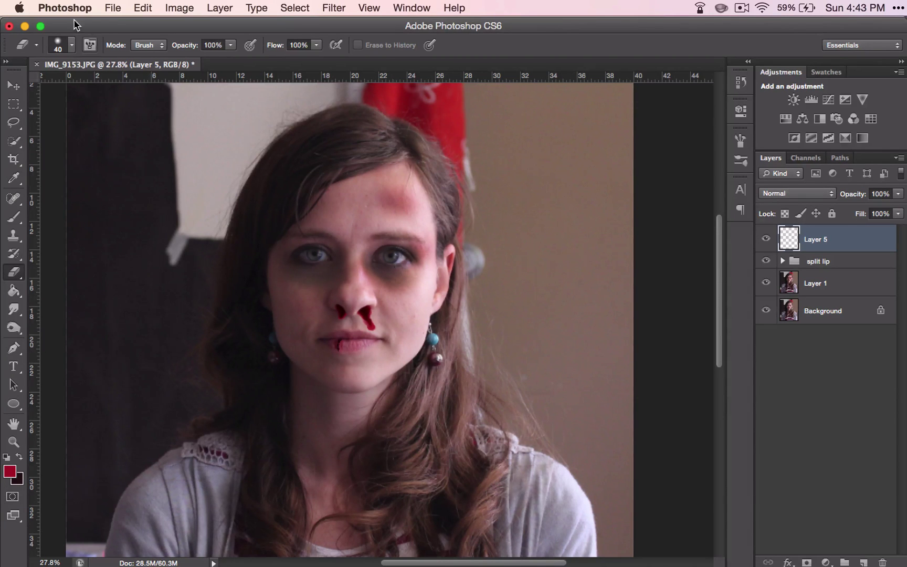
Look through Photoshop's default brush presets, then close the preset list
click(72, 45)
scroll(86, 204, down, 4)
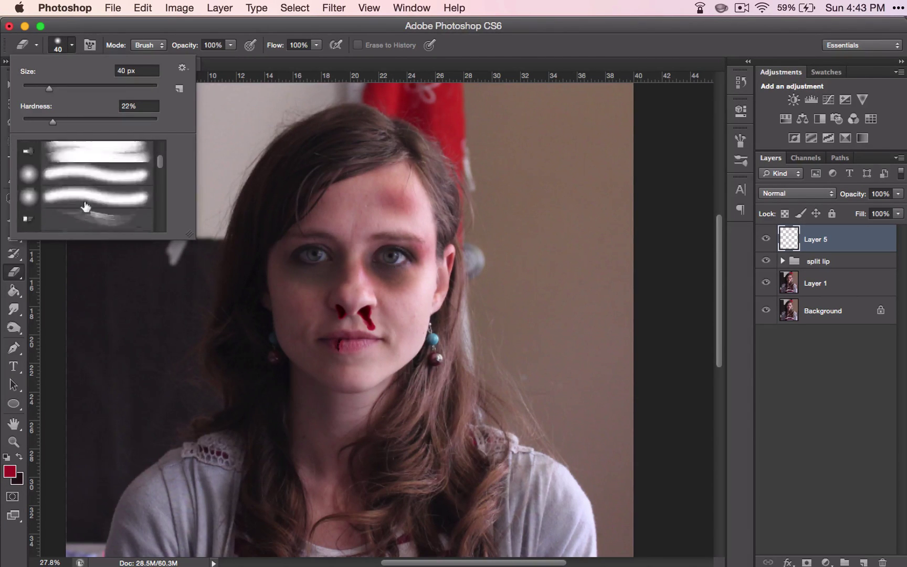
scroll(86, 205, up, 4)
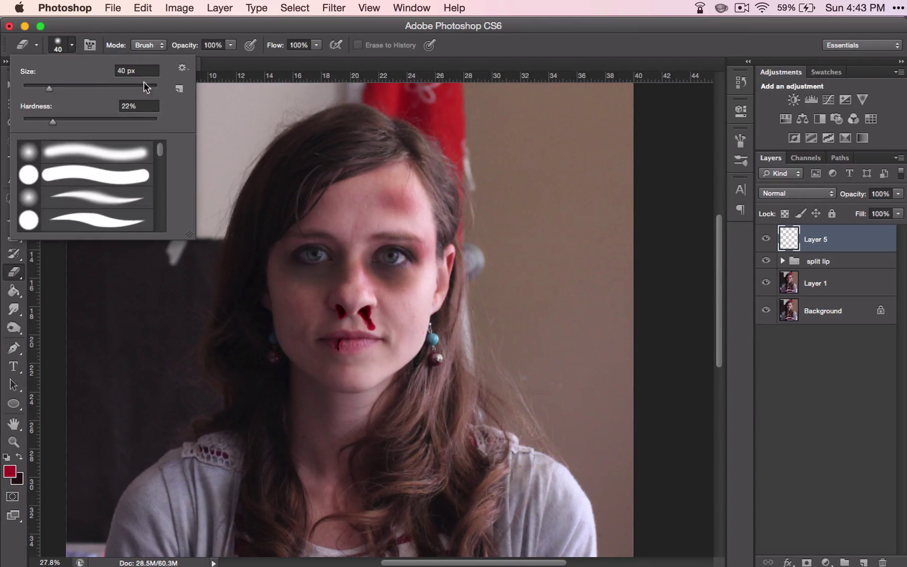
click(60, 49)
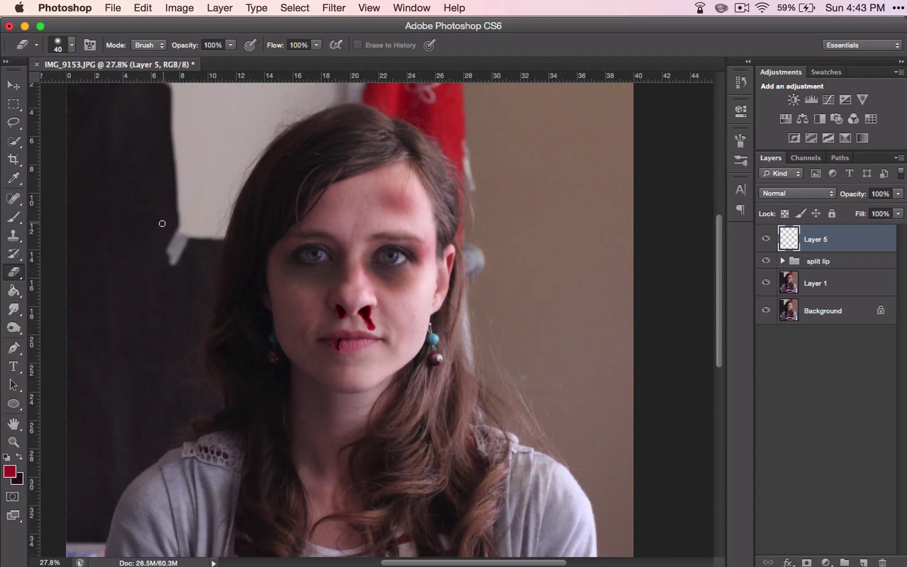
In Chrome, scroll through Brusheezy's featured brushes, patterns and textures and return to the top
key(super+Tab)
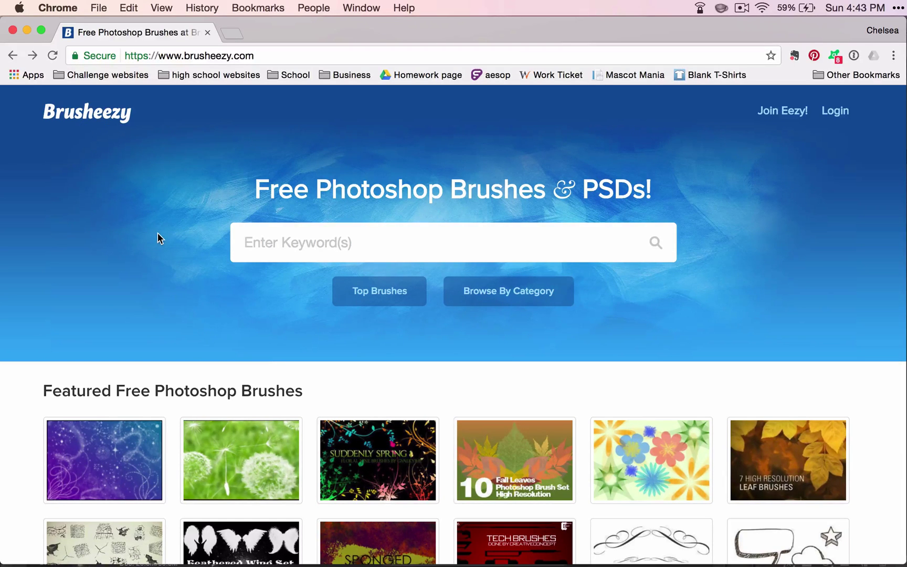
scroll(157, 233, down, 10)
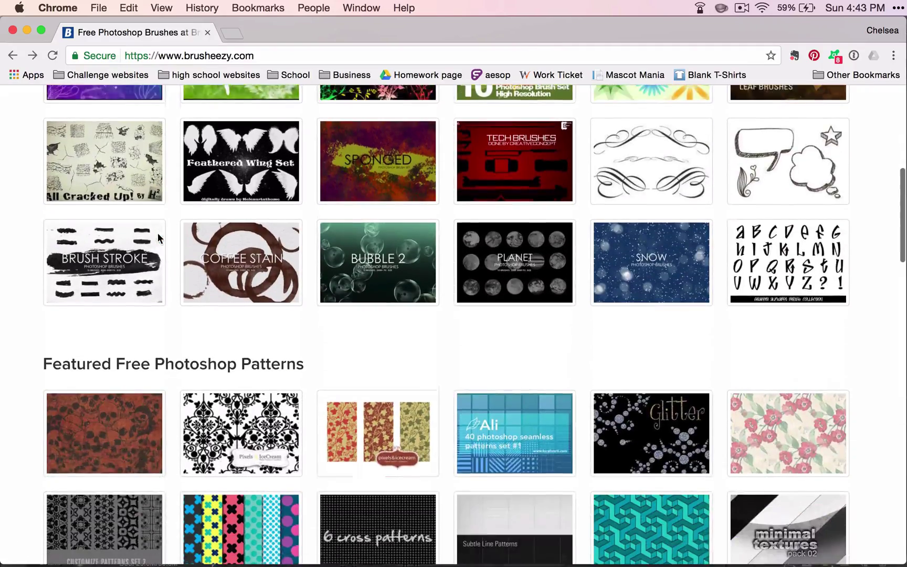
scroll(269, 375, down, 6)
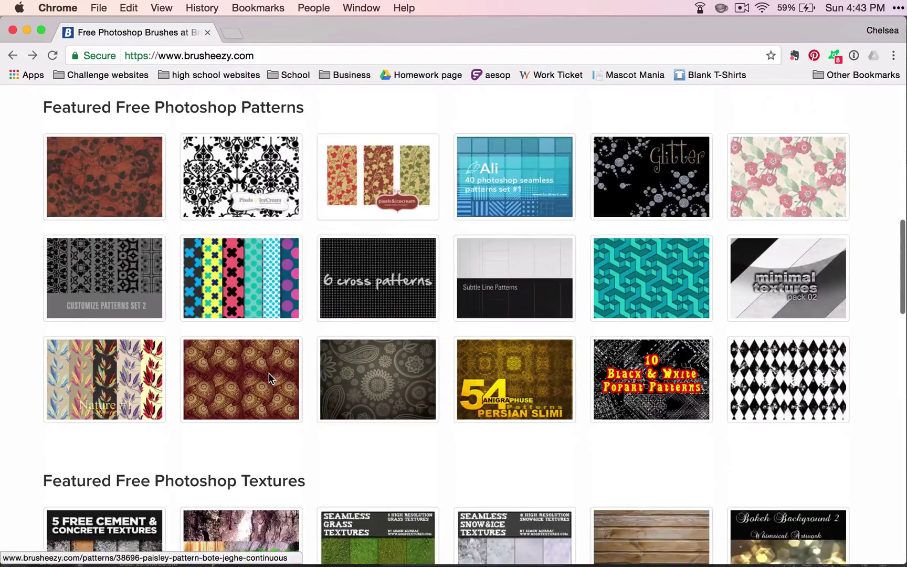
scroll(269, 375, down, 3)
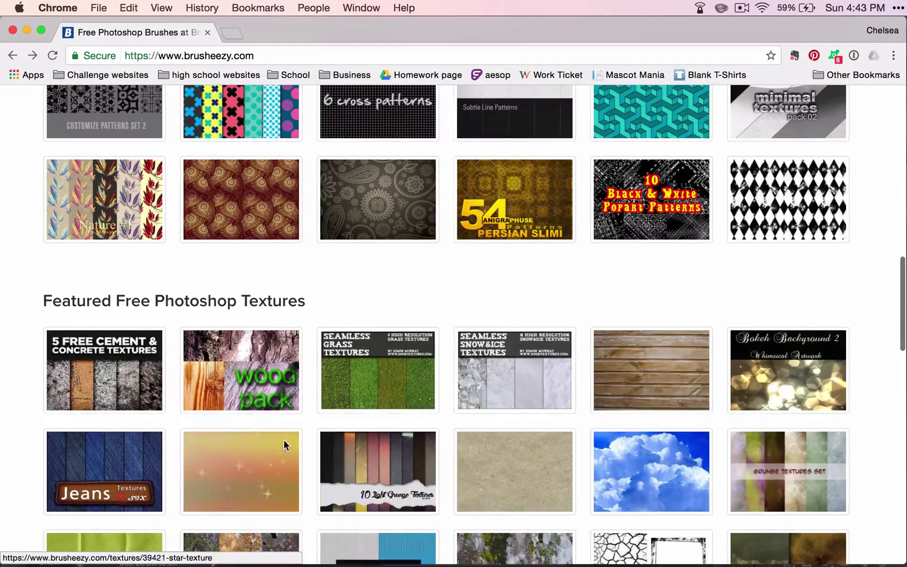
scroll(284, 443, down, 5)
scroll(283, 445, down, 6)
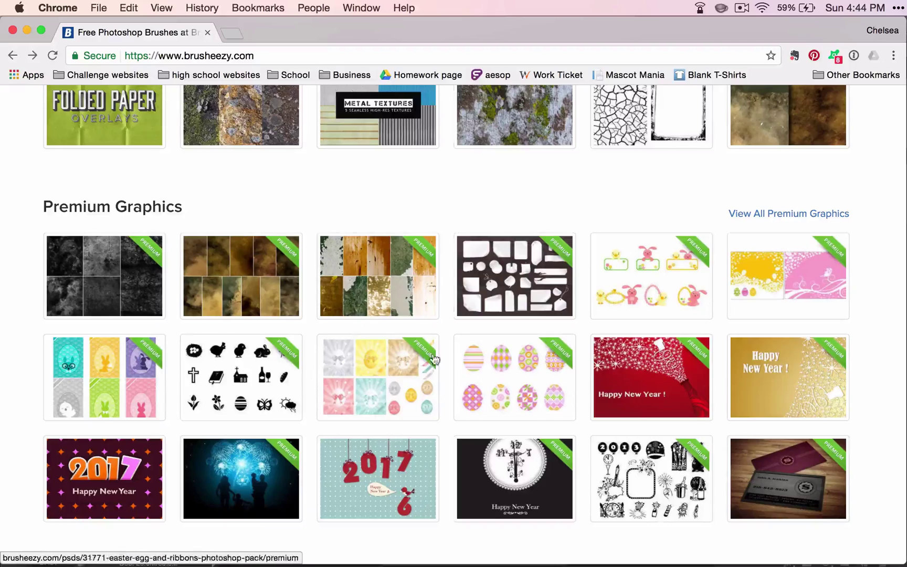
scroll(668, 352, up, 1)
scroll(668, 353, down, 8)
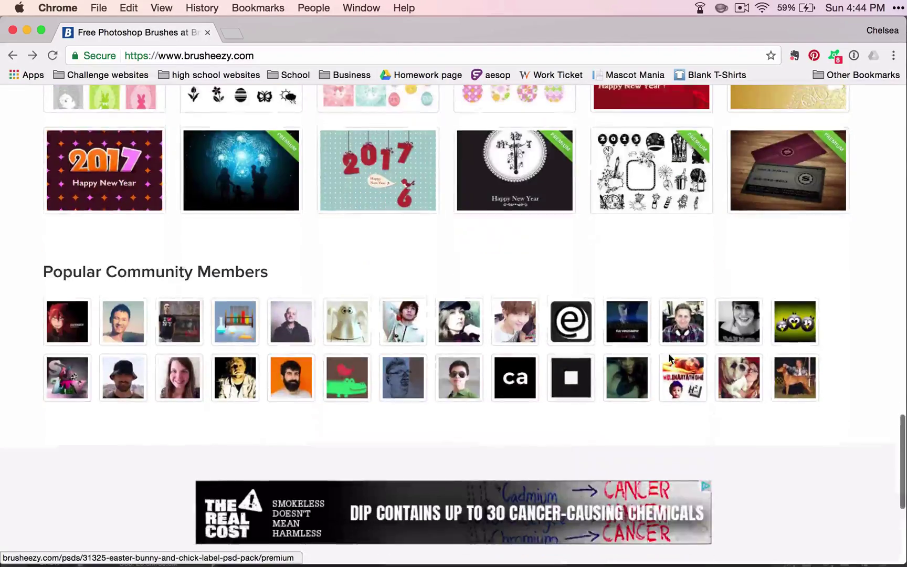
scroll(668, 353, up, 5)
scroll(669, 357, up, 20)
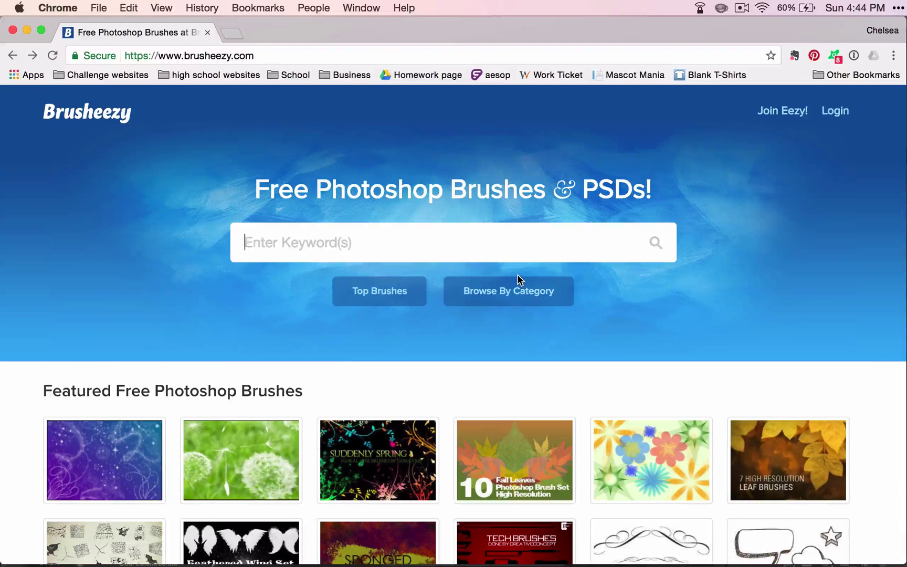
Search Brusheezy for 'cracked brush' and scroll the results
text(cracked brush)
key(Return)
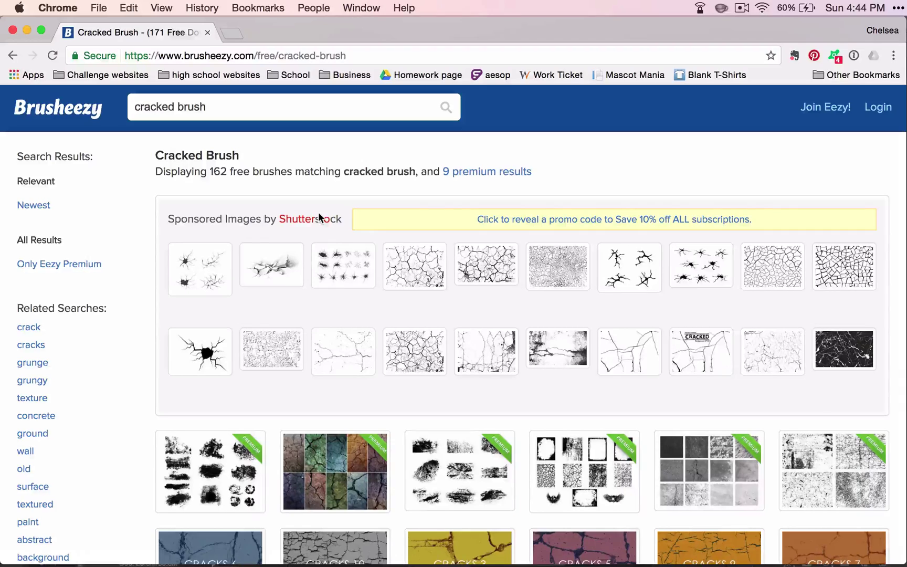
scroll(503, 283, down, 2)
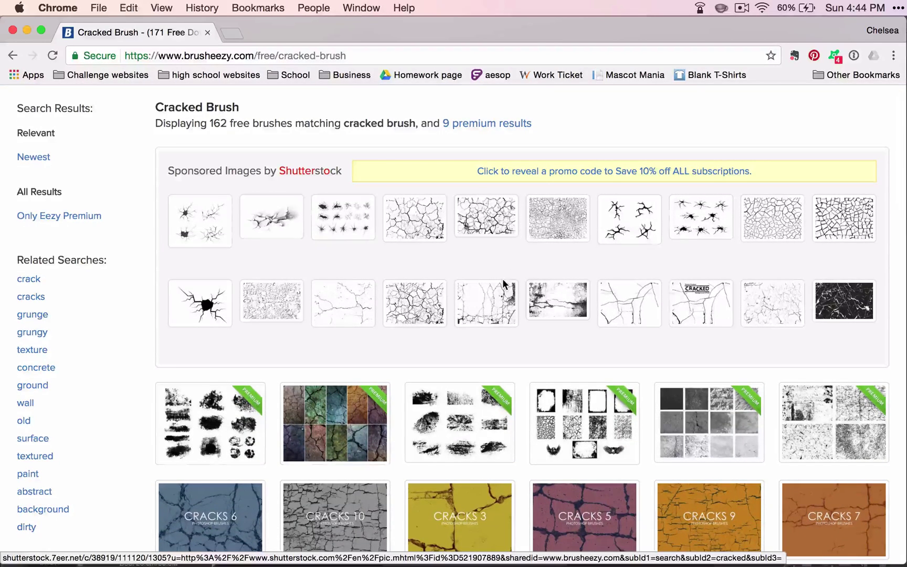
Open a sponsored Shutterstock crack texture, close its tab, scroll further and go back
click(393, 220)
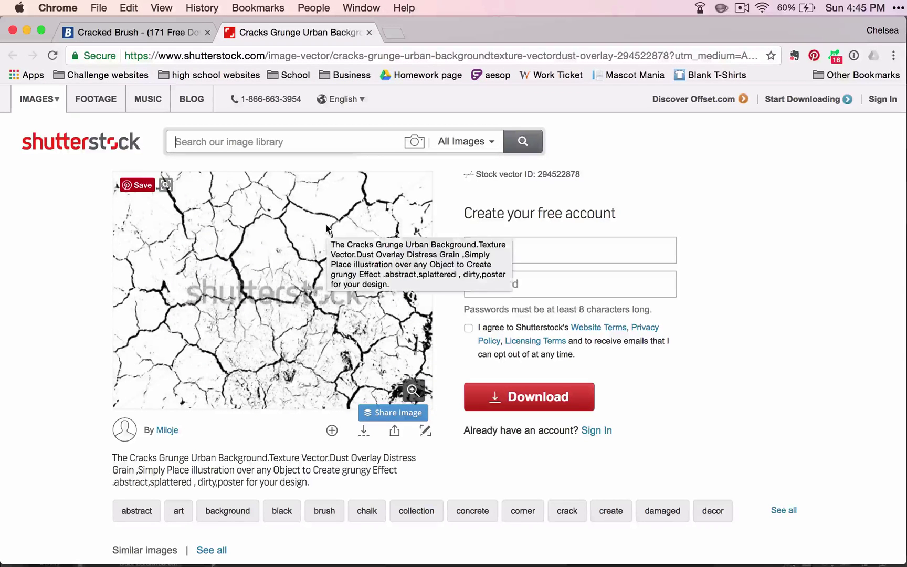
click(370, 33)
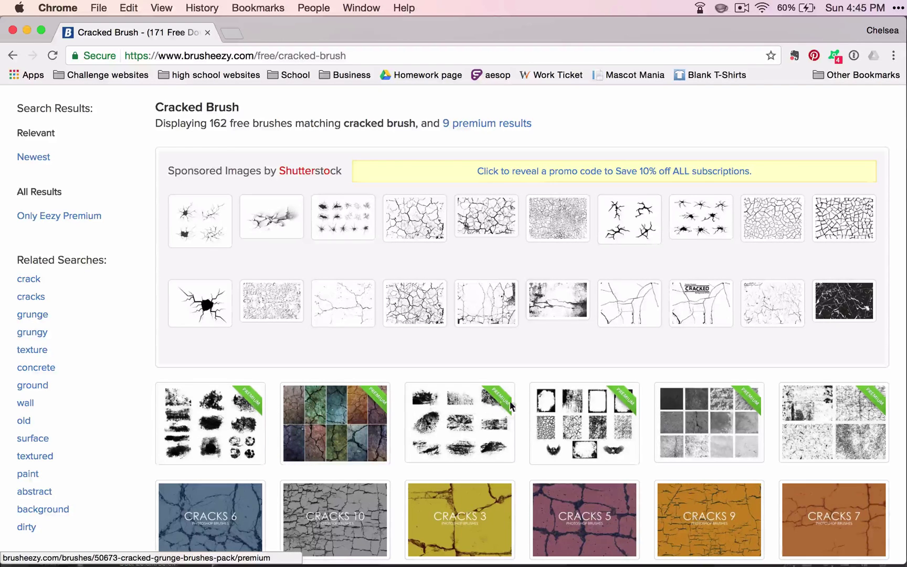
scroll(708, 420, down, 3)
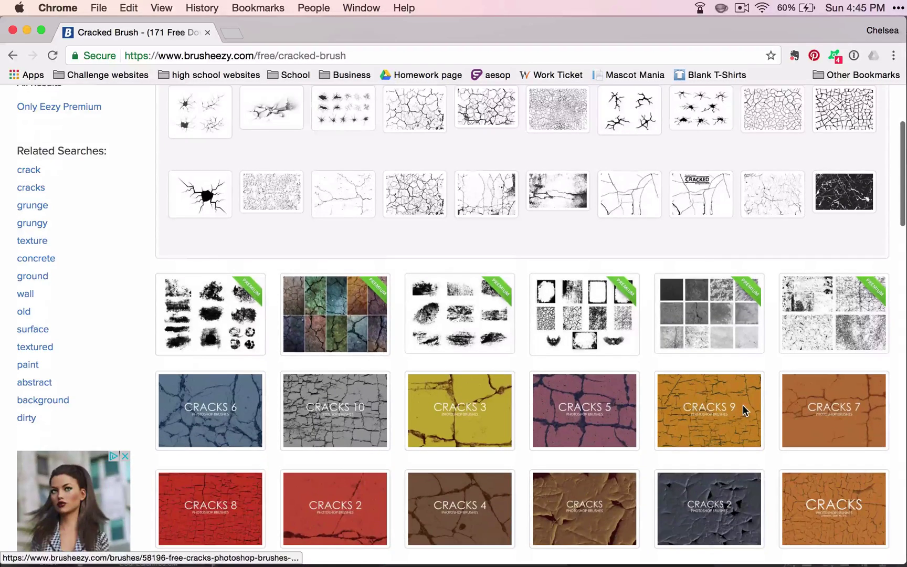
scroll(386, 466, down, 3)
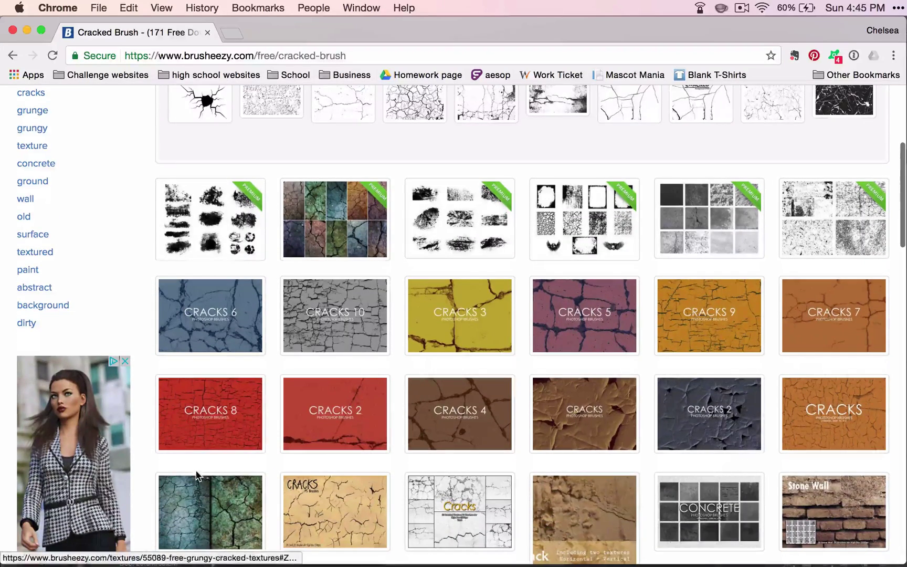
click(12, 56)
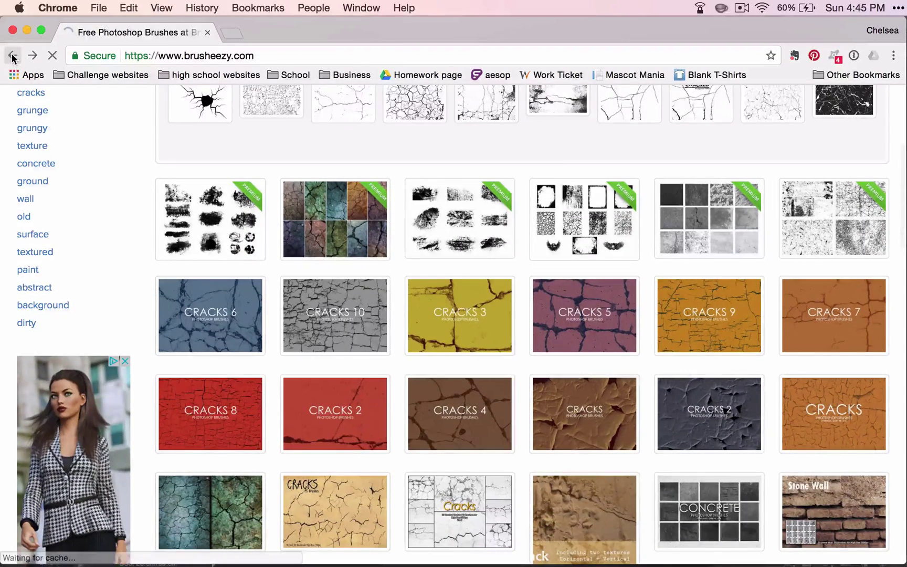
Download the Crack Brushes I set as a zip and show the Downloads stack
click(13, 55)
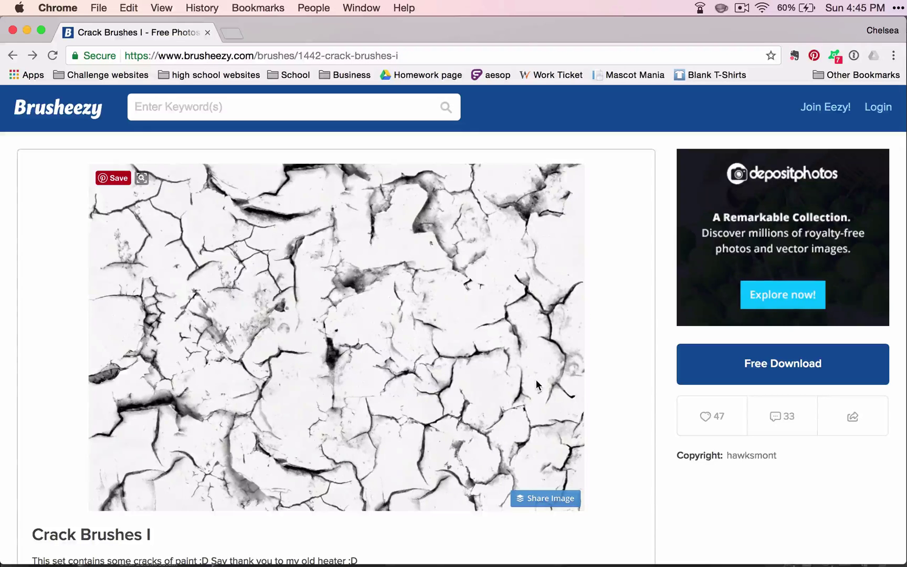
click(733, 376)
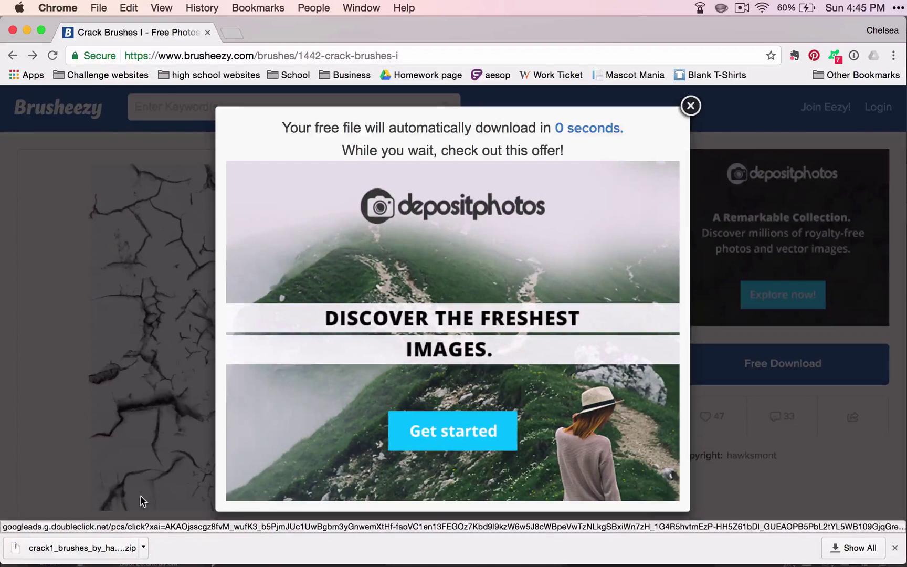
click(541, 540)
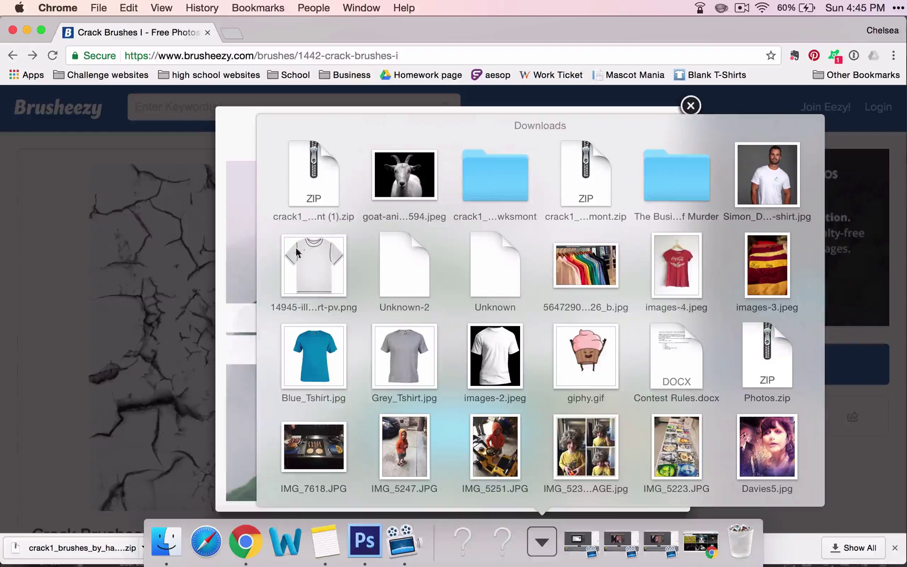
Unzip the crack brushes, select crack1_brushes_by_hawksmont.abr, then return to Photoshop's brush presets
click(320, 187)
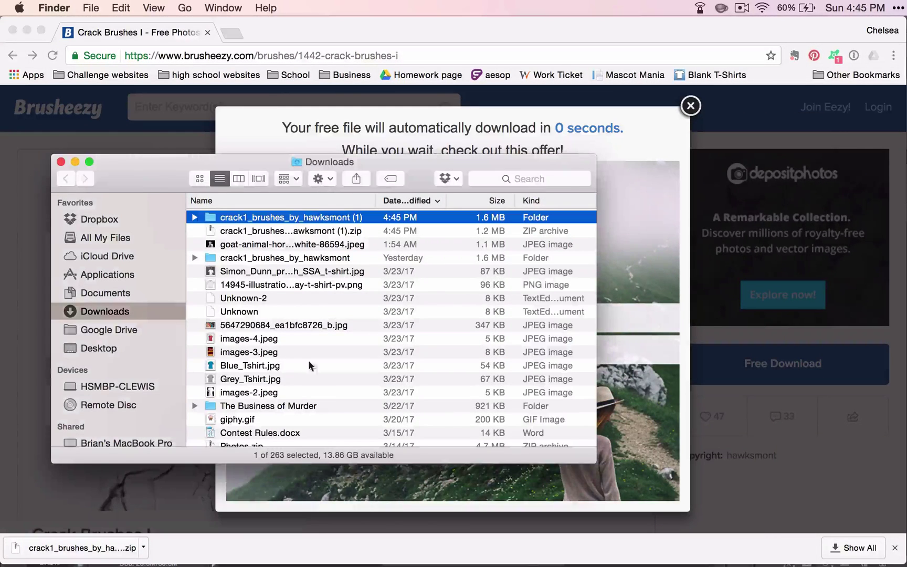
mouse_move(604, 564)
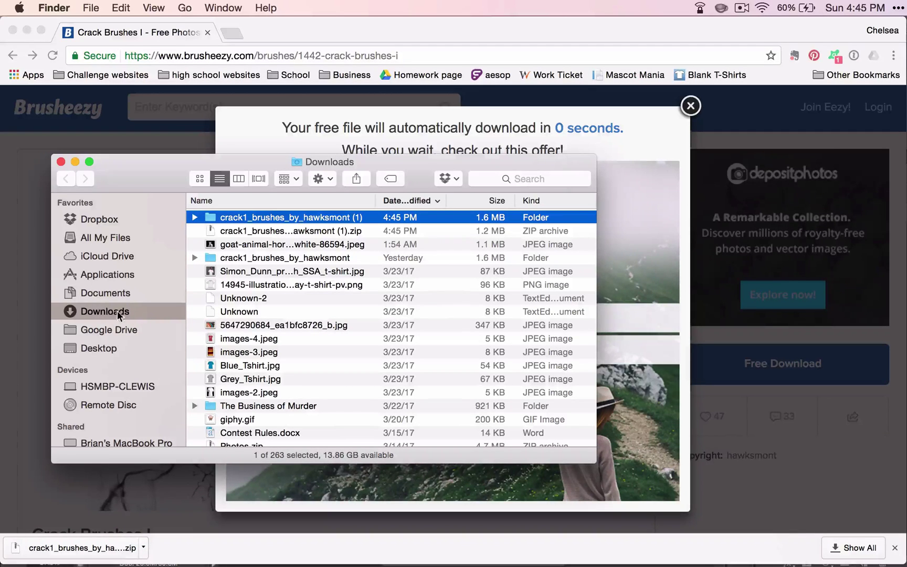
double_click(238, 217)
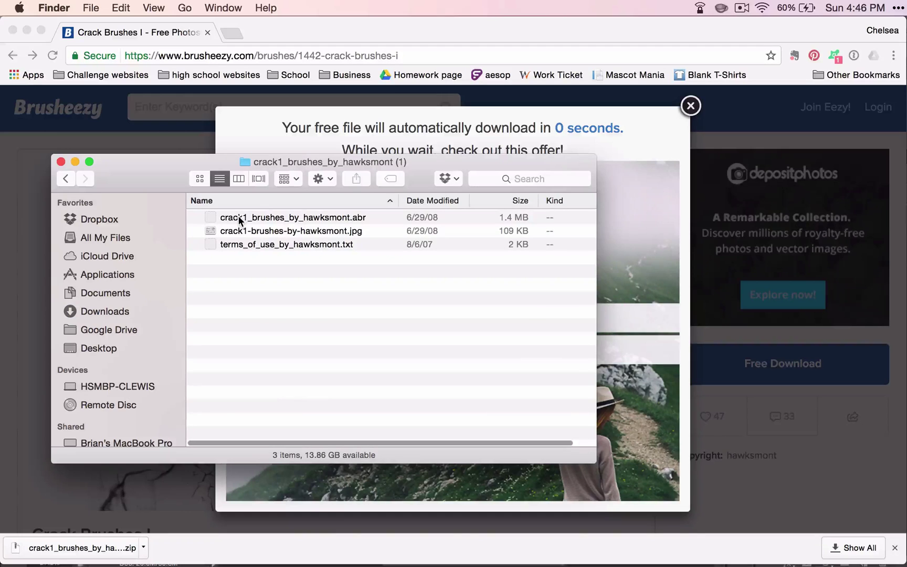
click(231, 217)
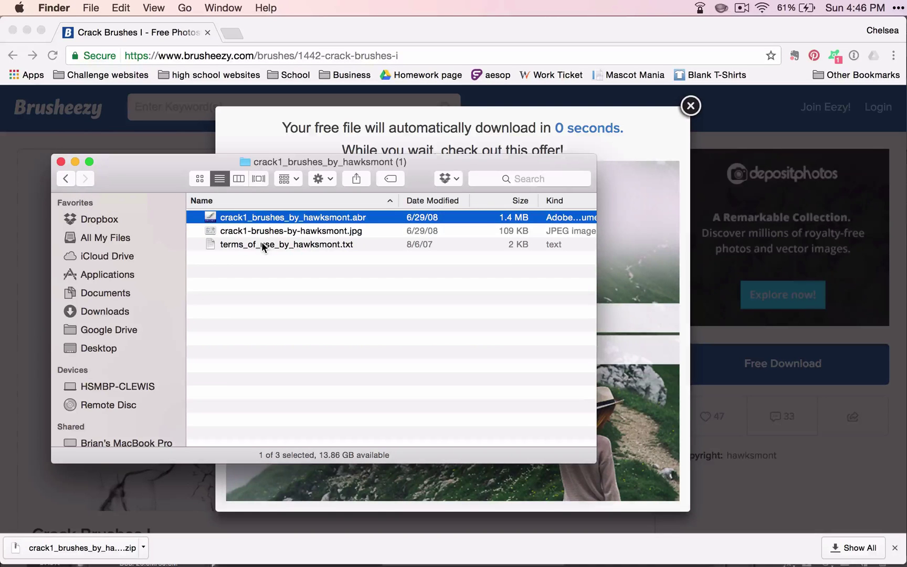
key(super+Tab)
key(super+Tab)
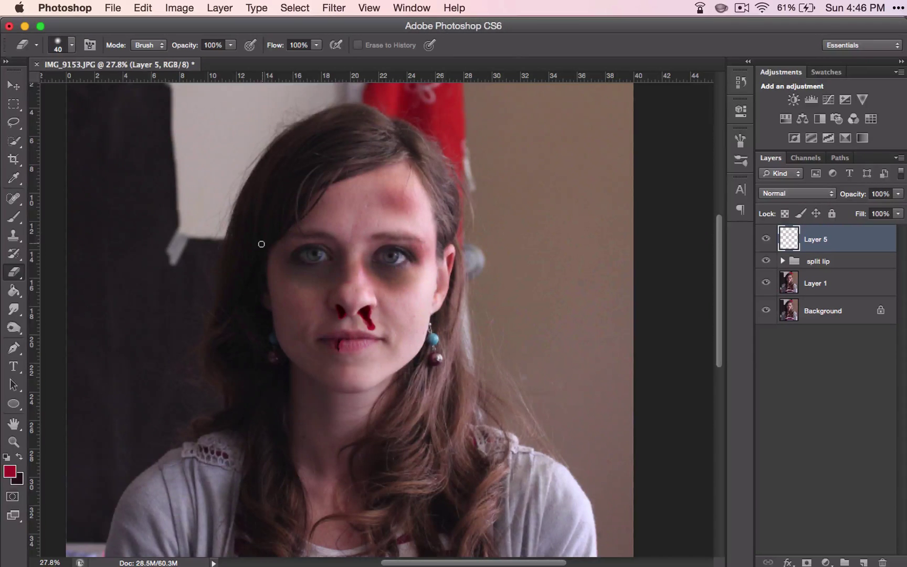
click(71, 46)
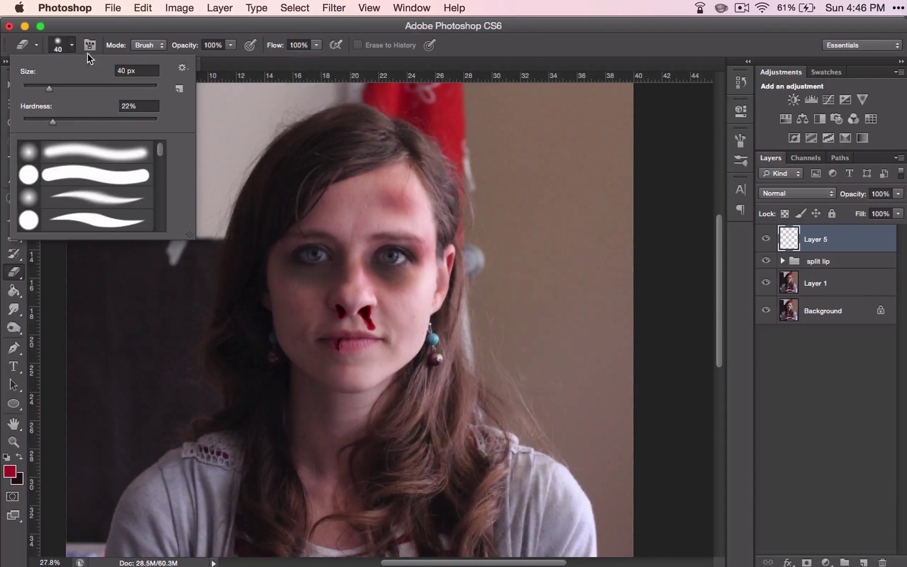
Show the Brush Preset picker's gear menu with Load Brushes and the brush libraries
click(182, 69)
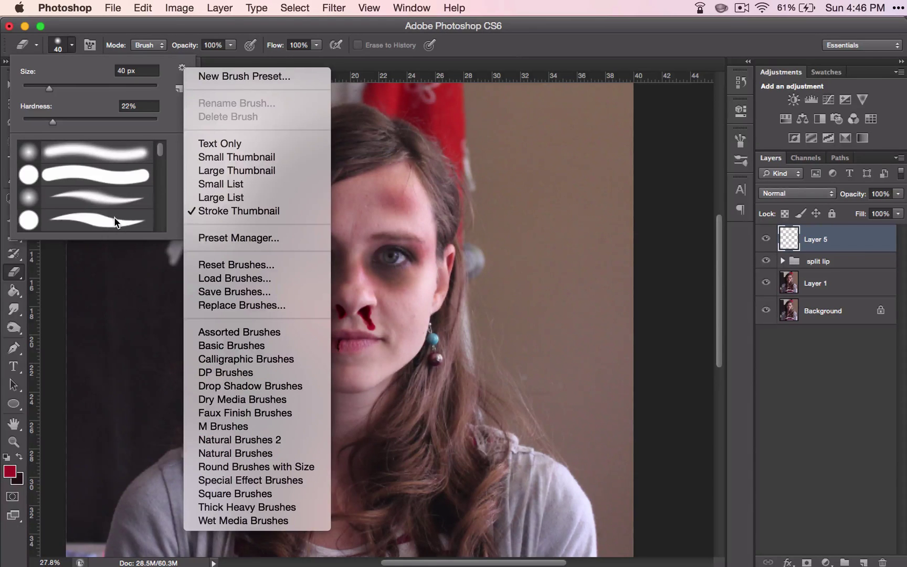
Load crack1_brushes_by_hawksmont.abr from the crack brushes folder in Downloads
click(257, 282)
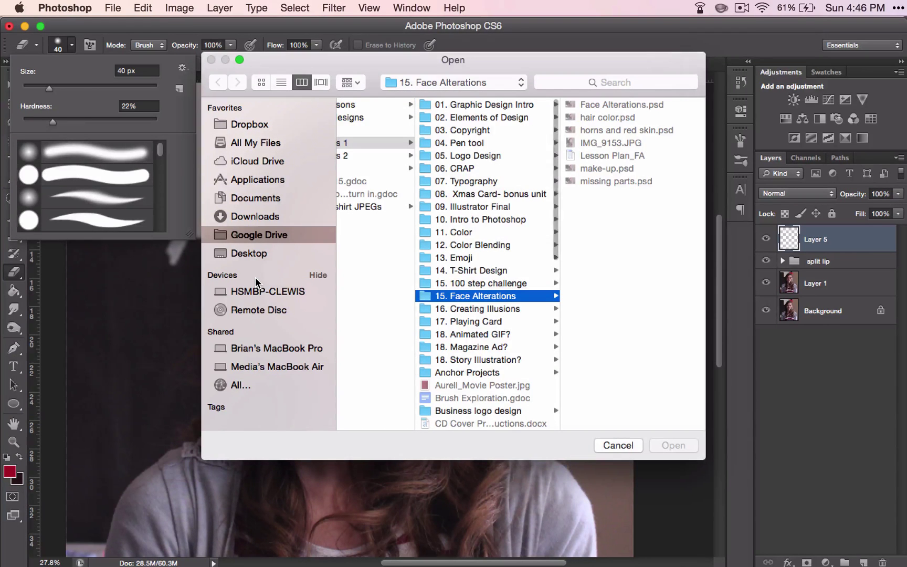
click(254, 217)
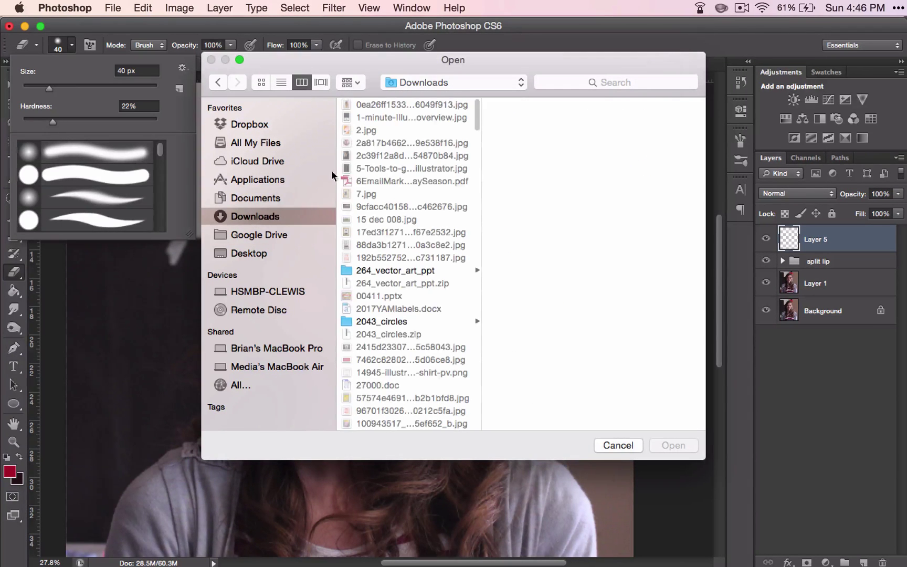
click(281, 82)
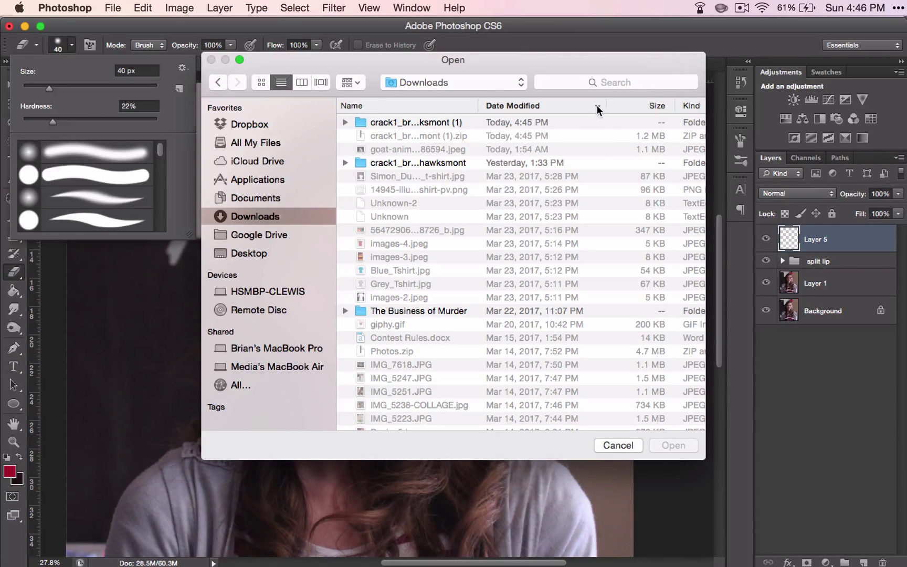
click(426, 122)
double_click(428, 122)
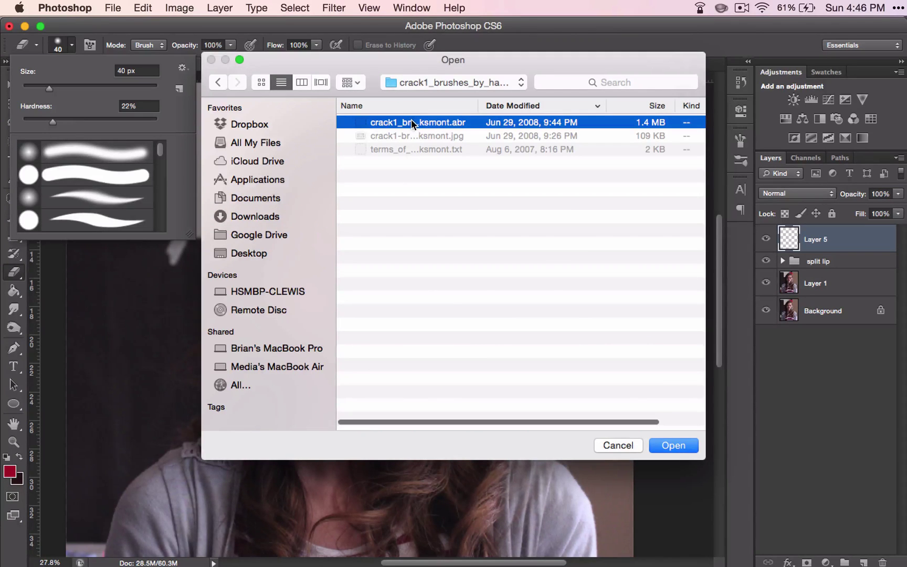
double_click(407, 122)
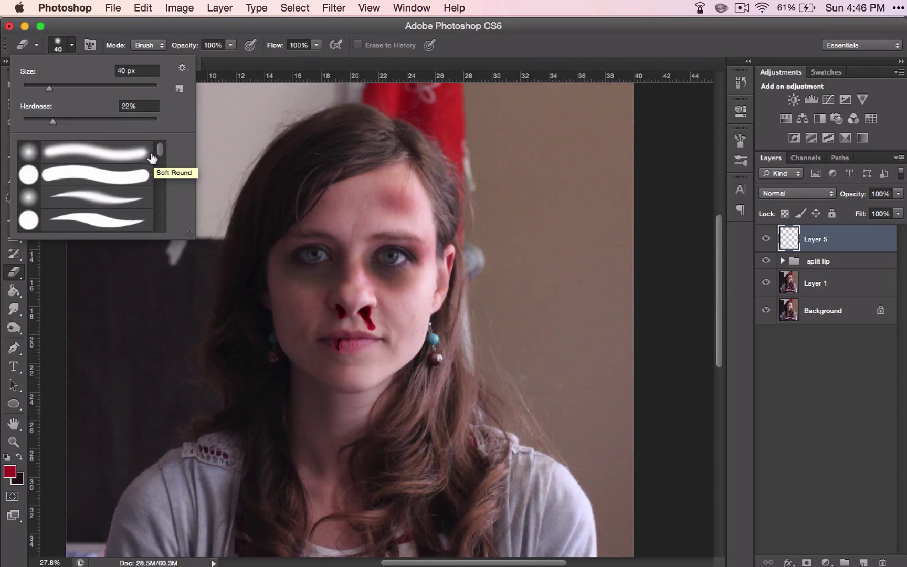
Display the brush presets as Large Thumbnails and select the 655 px crack brush
scroll(113, 193, down, 10)
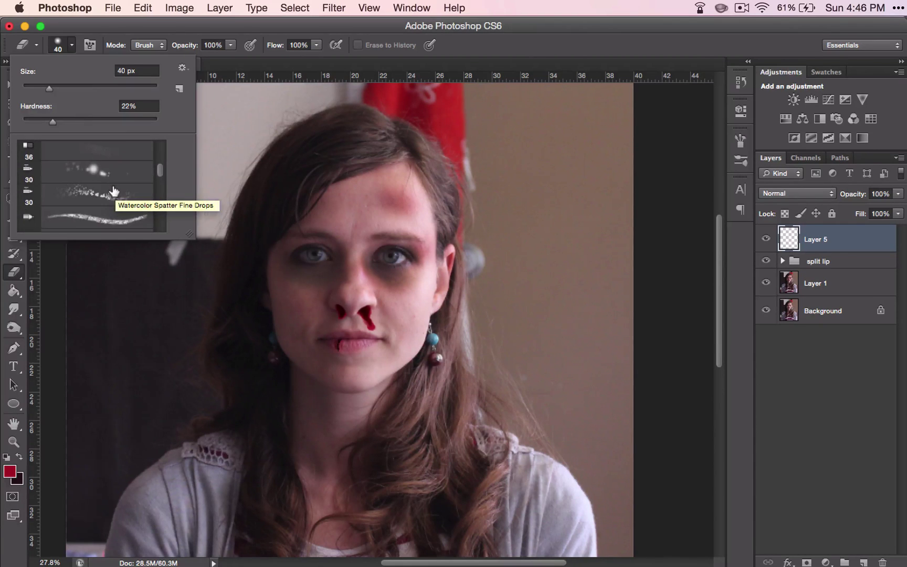
scroll(114, 193, down, 3)
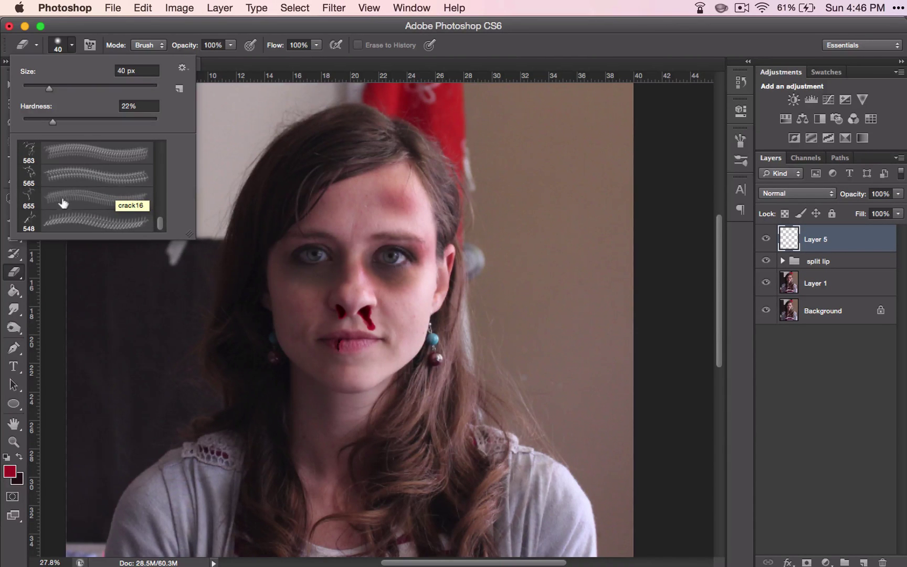
scroll(29, 152, up, 3)
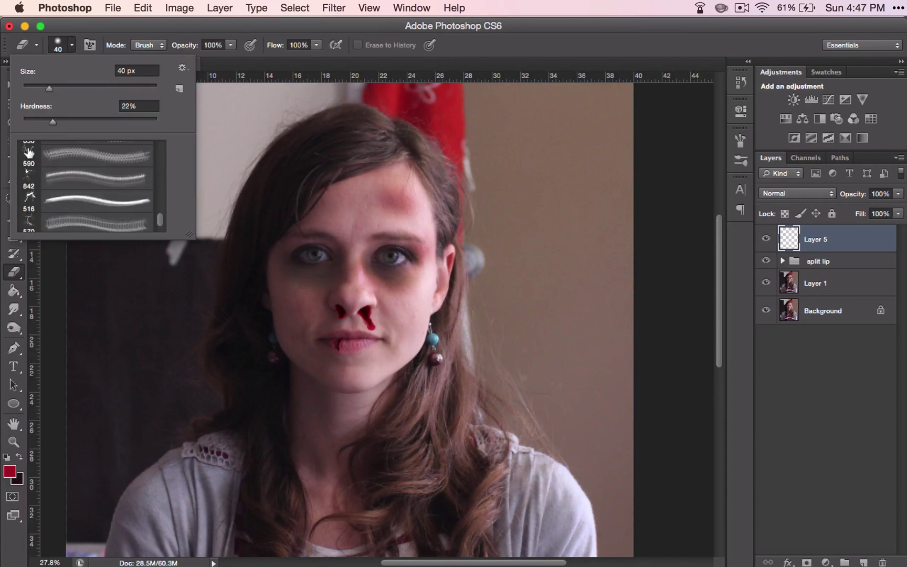
click(182, 69)
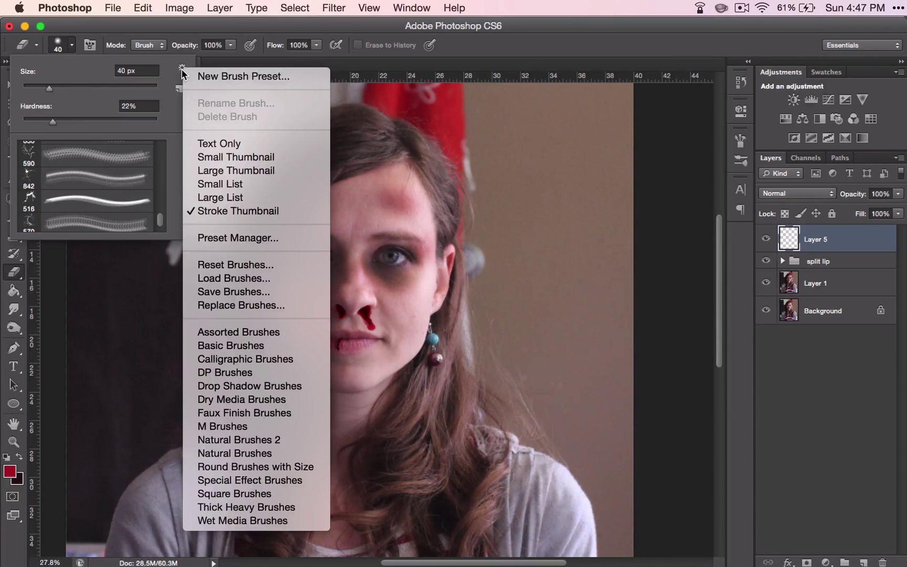
click(234, 173)
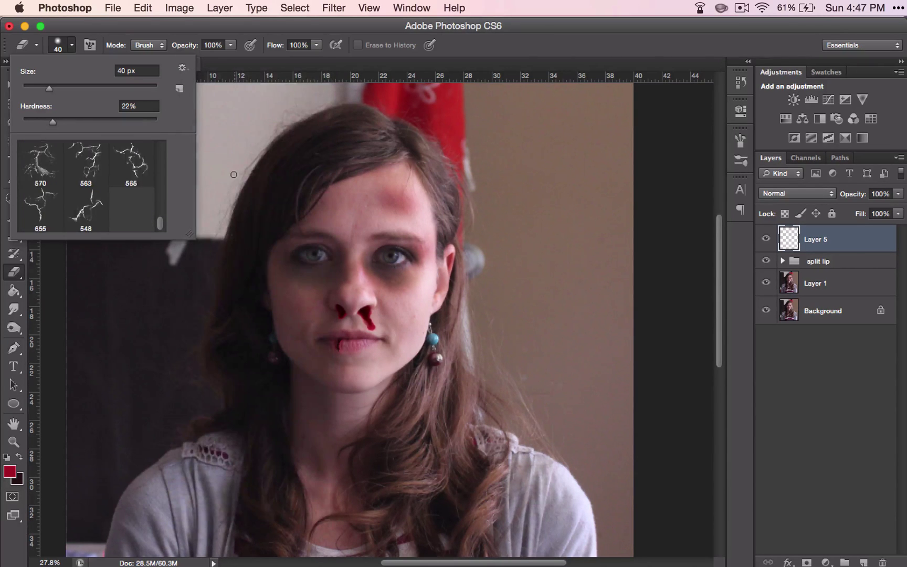
scroll(73, 183, down, 3)
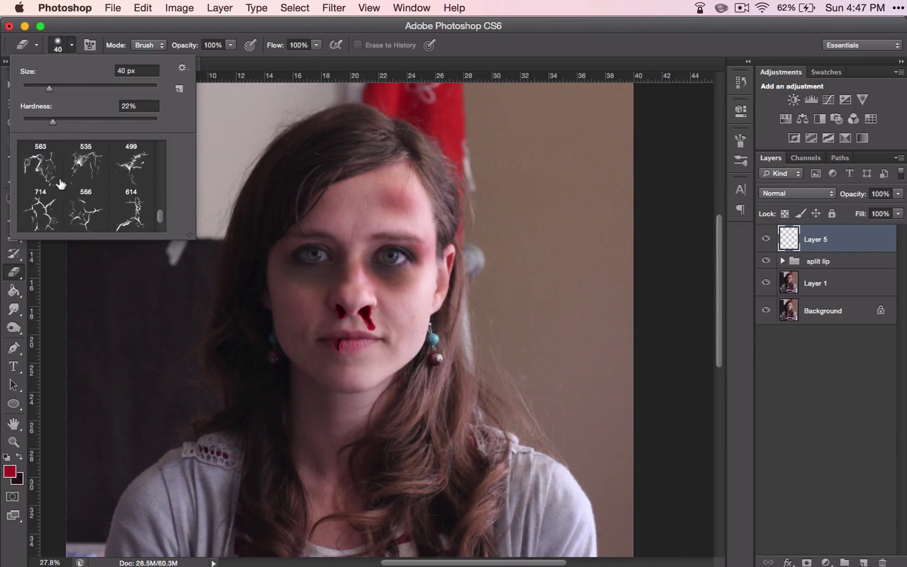
scroll(61, 184, up, 1)
click(81, 196)
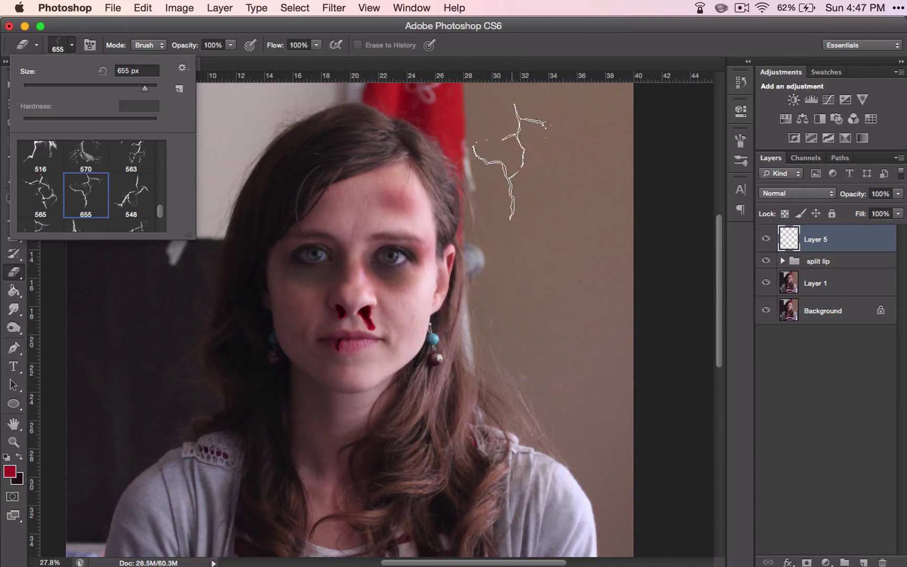
Switch to the Brush tool, test-stamp crack brush 516 in red on the wall, then undo
click(530, 227)
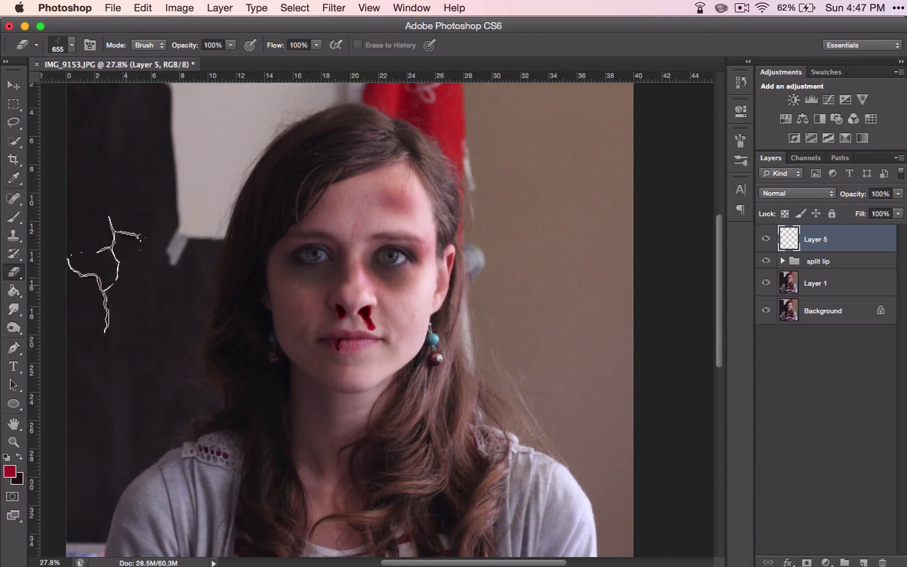
click(12, 217)
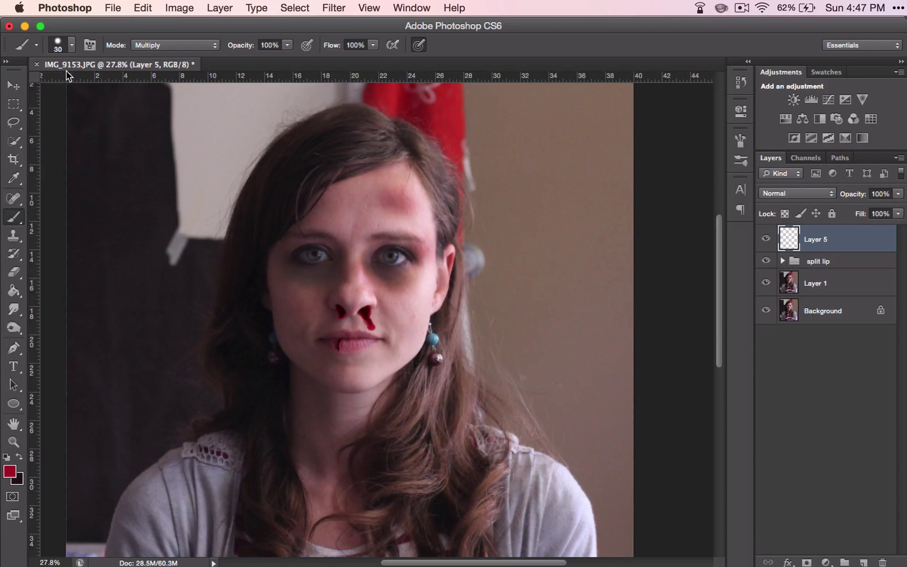
click(72, 46)
click(56, 169)
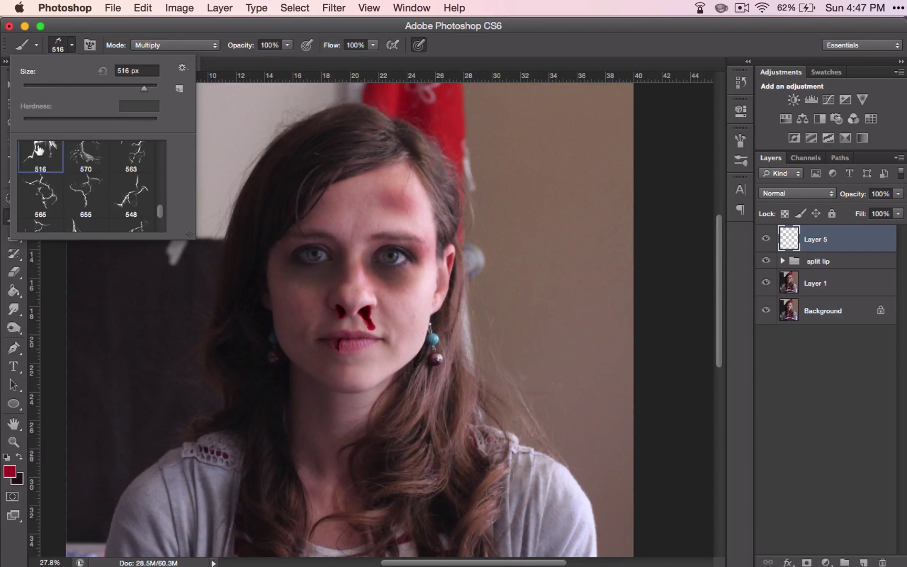
click(535, 212)
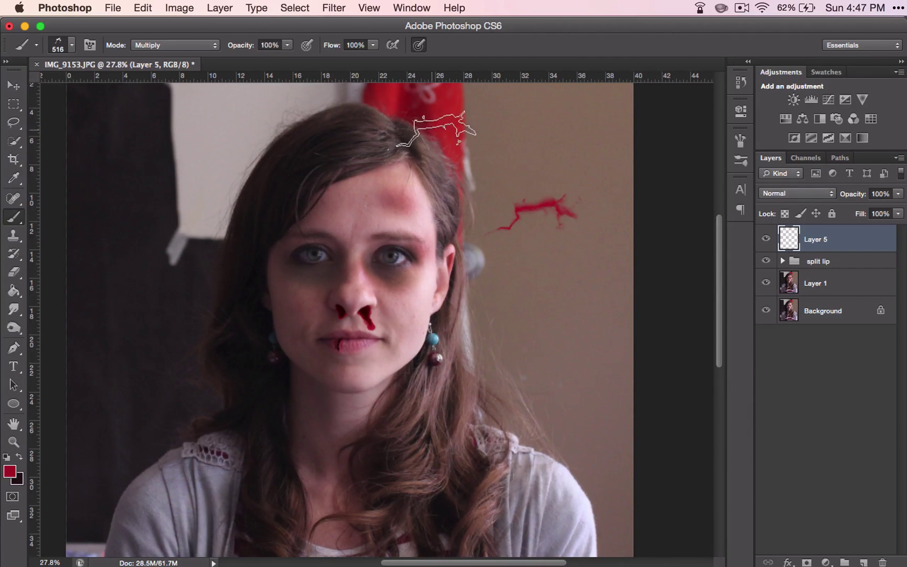
key(super+z)
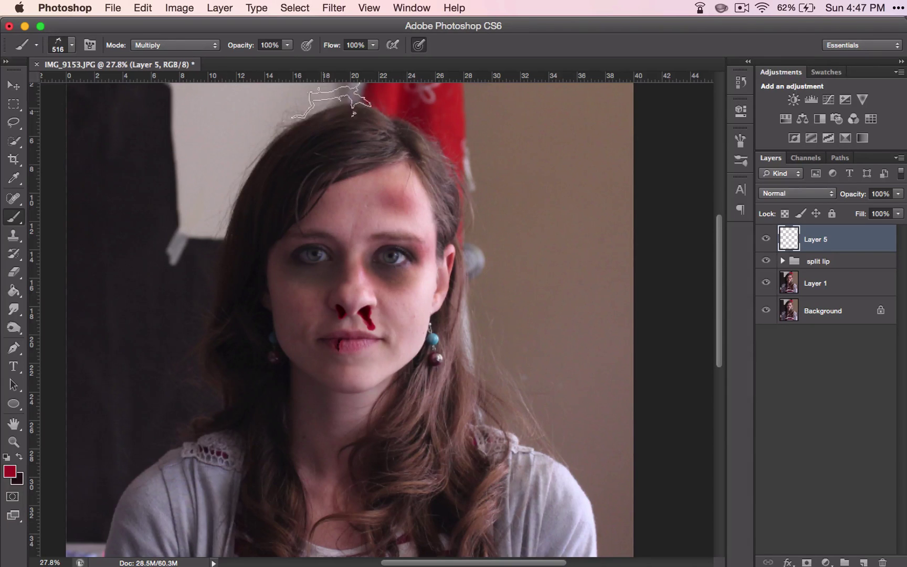
Test-stamp crack brush 842 in red right of her head, then undo
click(65, 52)
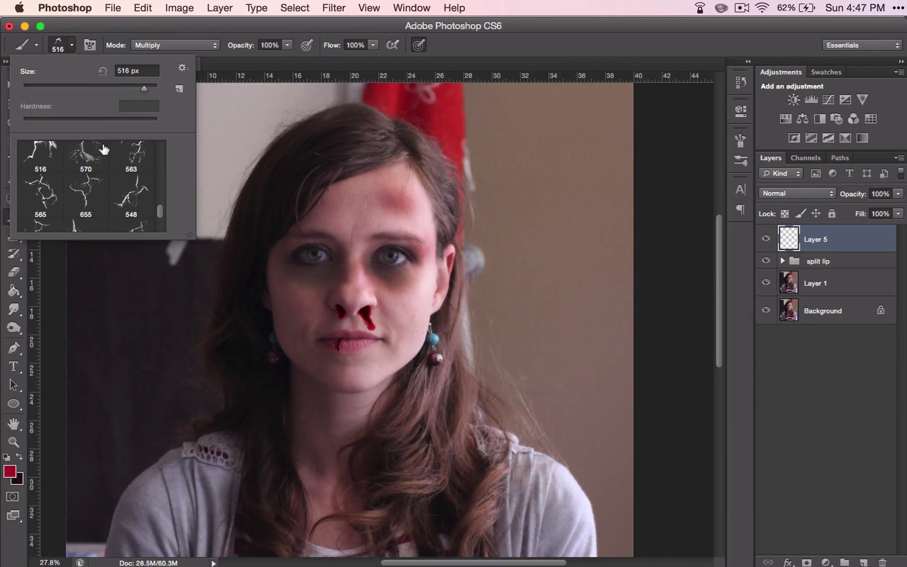
scroll(104, 157, down, 2)
click(131, 174)
click(543, 213)
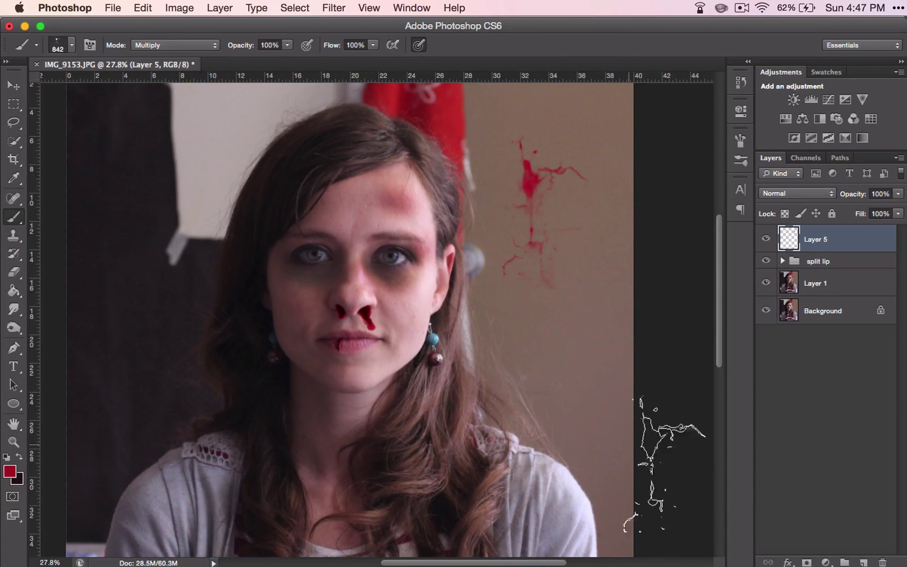
key(super+z)
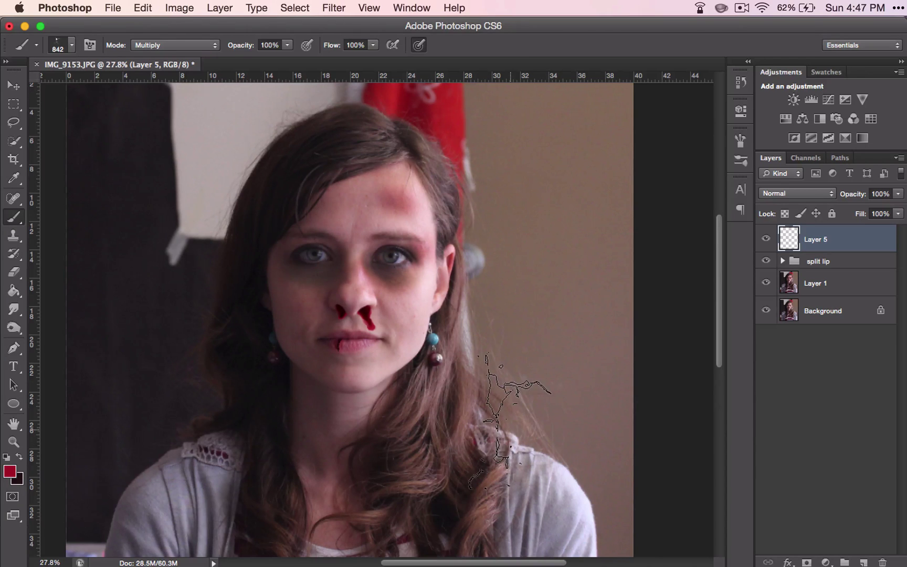
Test-stamp crack brush 714 in red on the wall, then undo
click(72, 46)
scroll(100, 174, down, 2)
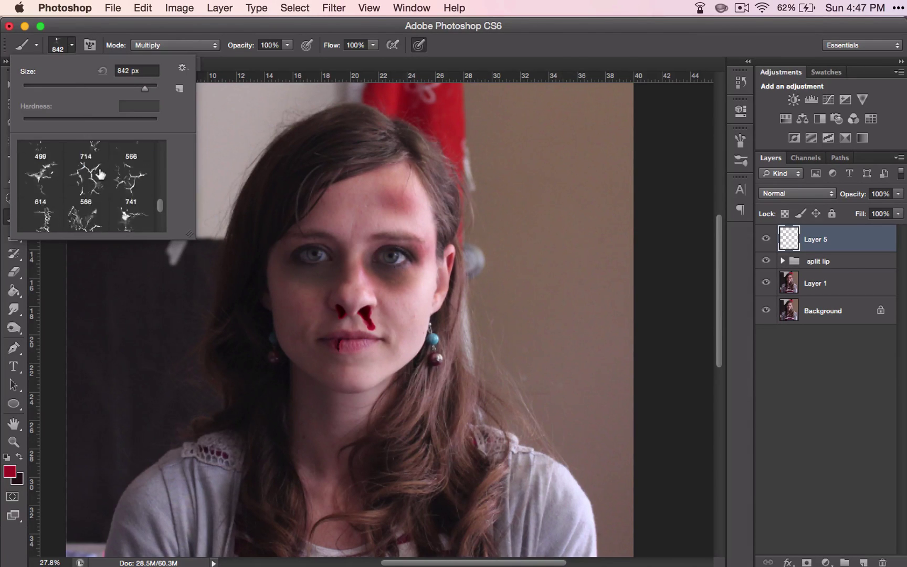
click(531, 216)
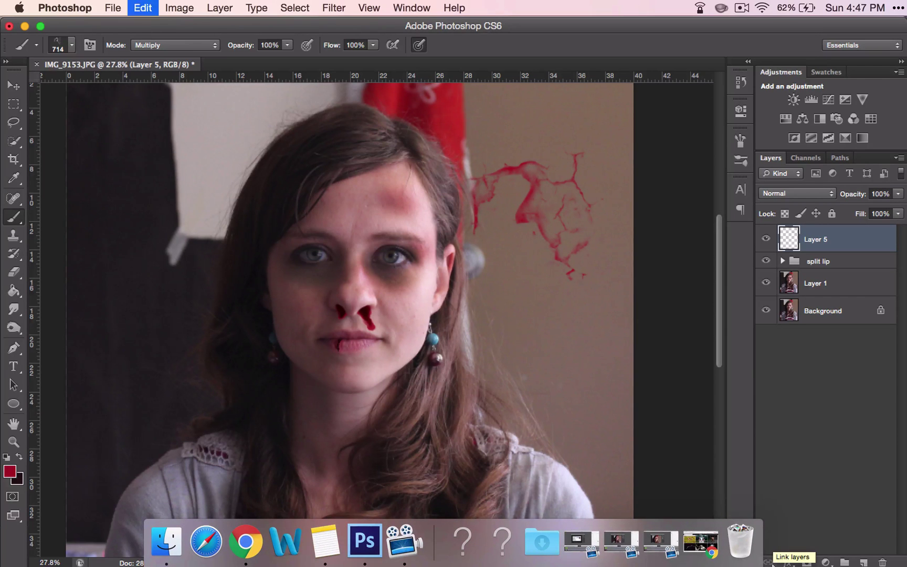
key(super+z)
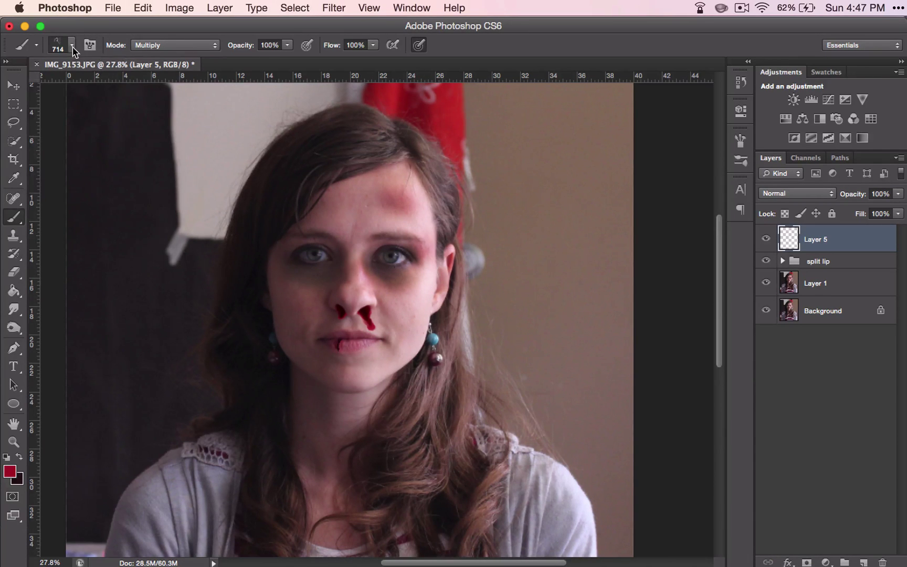